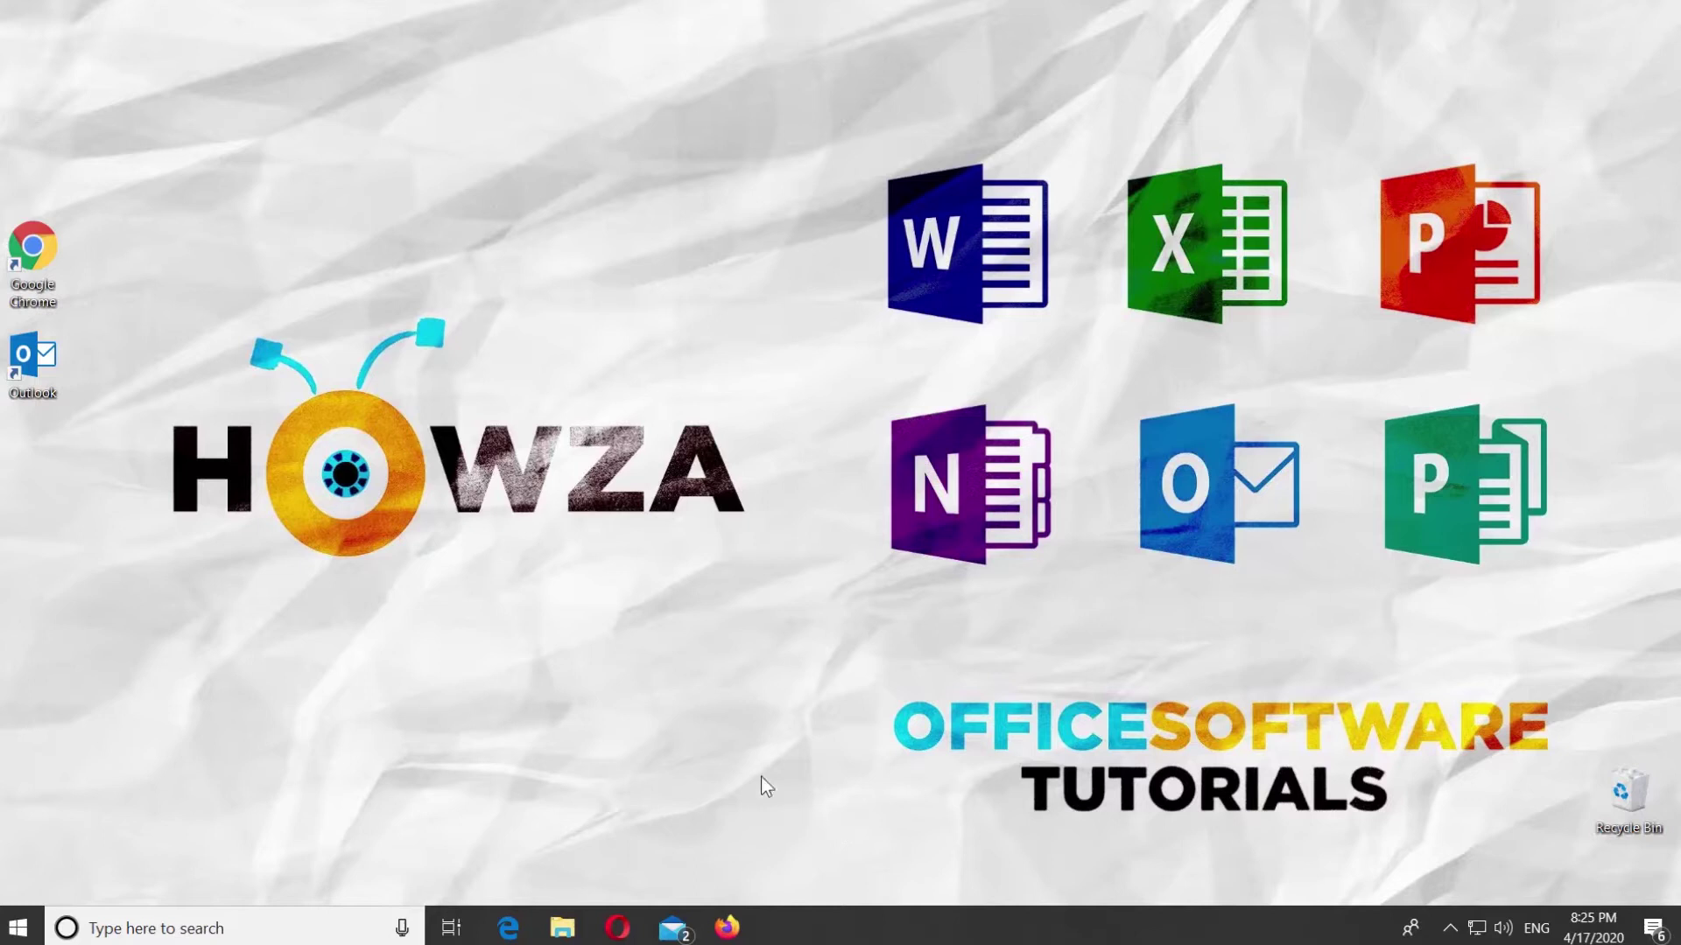
# - Launch Outlook from its desktop icon so the Inbox is showing
pyautogui.doubleClick(53, 372)
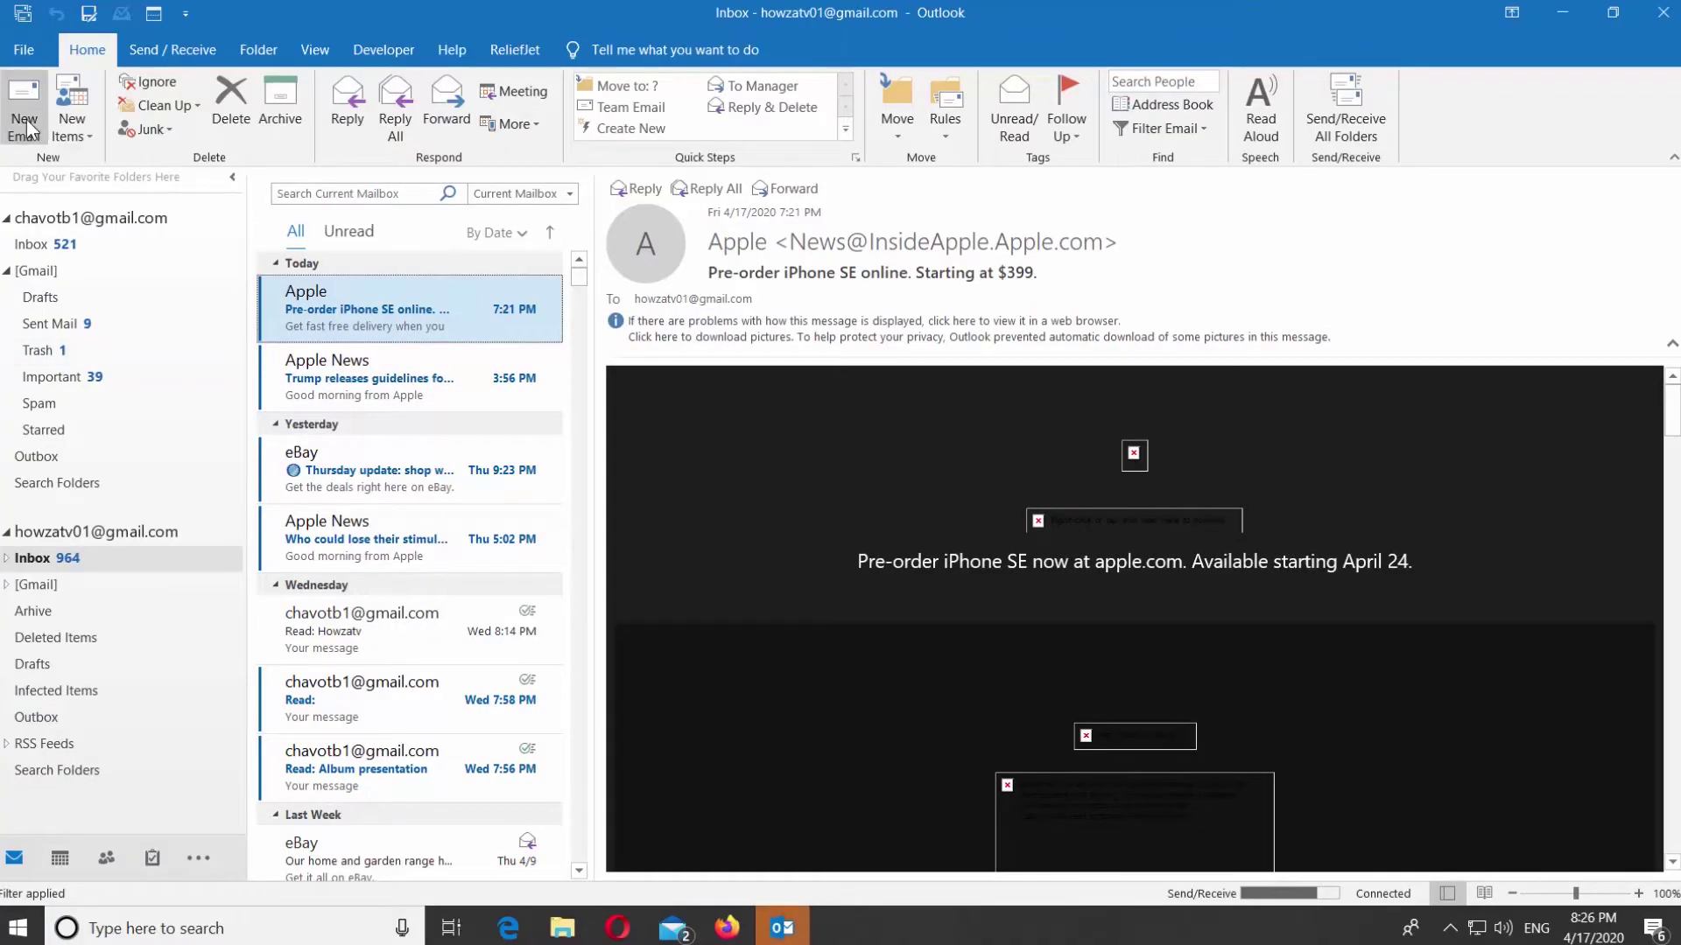
# - In a new email, select the sign-off sentence and choose Save Selection to Quick Part Gallery
pyautogui.click(26, 120)
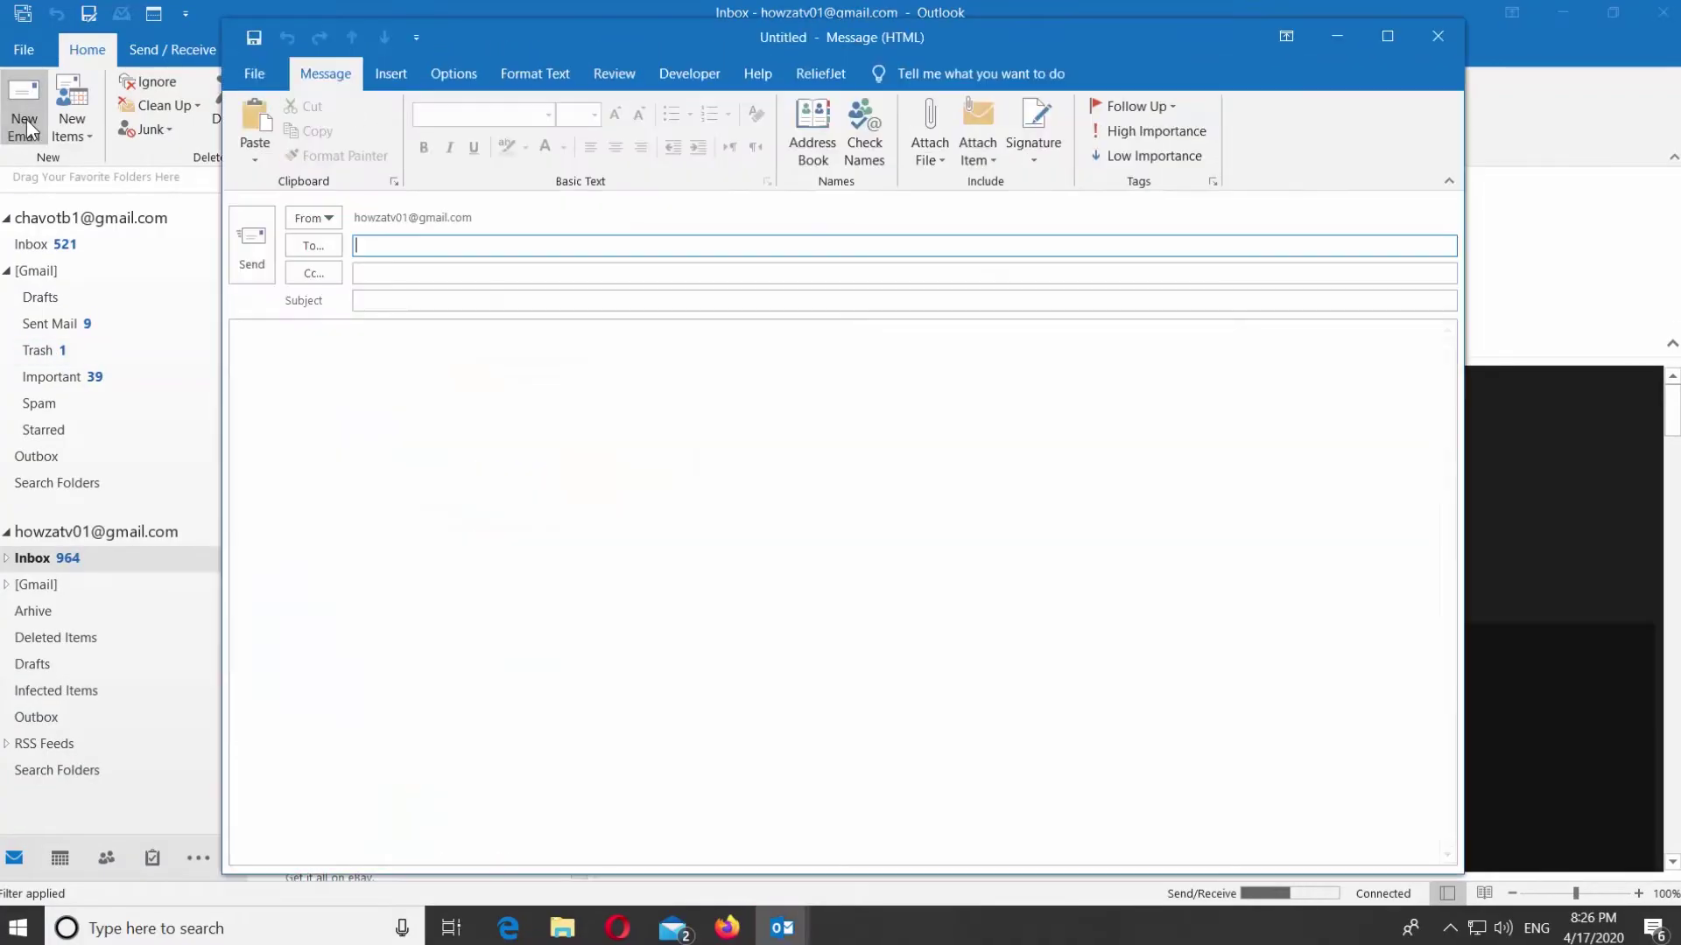
pyautogui.click(369, 346)
pyautogui.write("That's it. Thanks for watching the video. Please like it and let us know if you use any of our tips & tricks! Subscribe to our channel. We upload new tutorials every day. See ya!")
pyautogui.hotkey('ctrl', 'a')
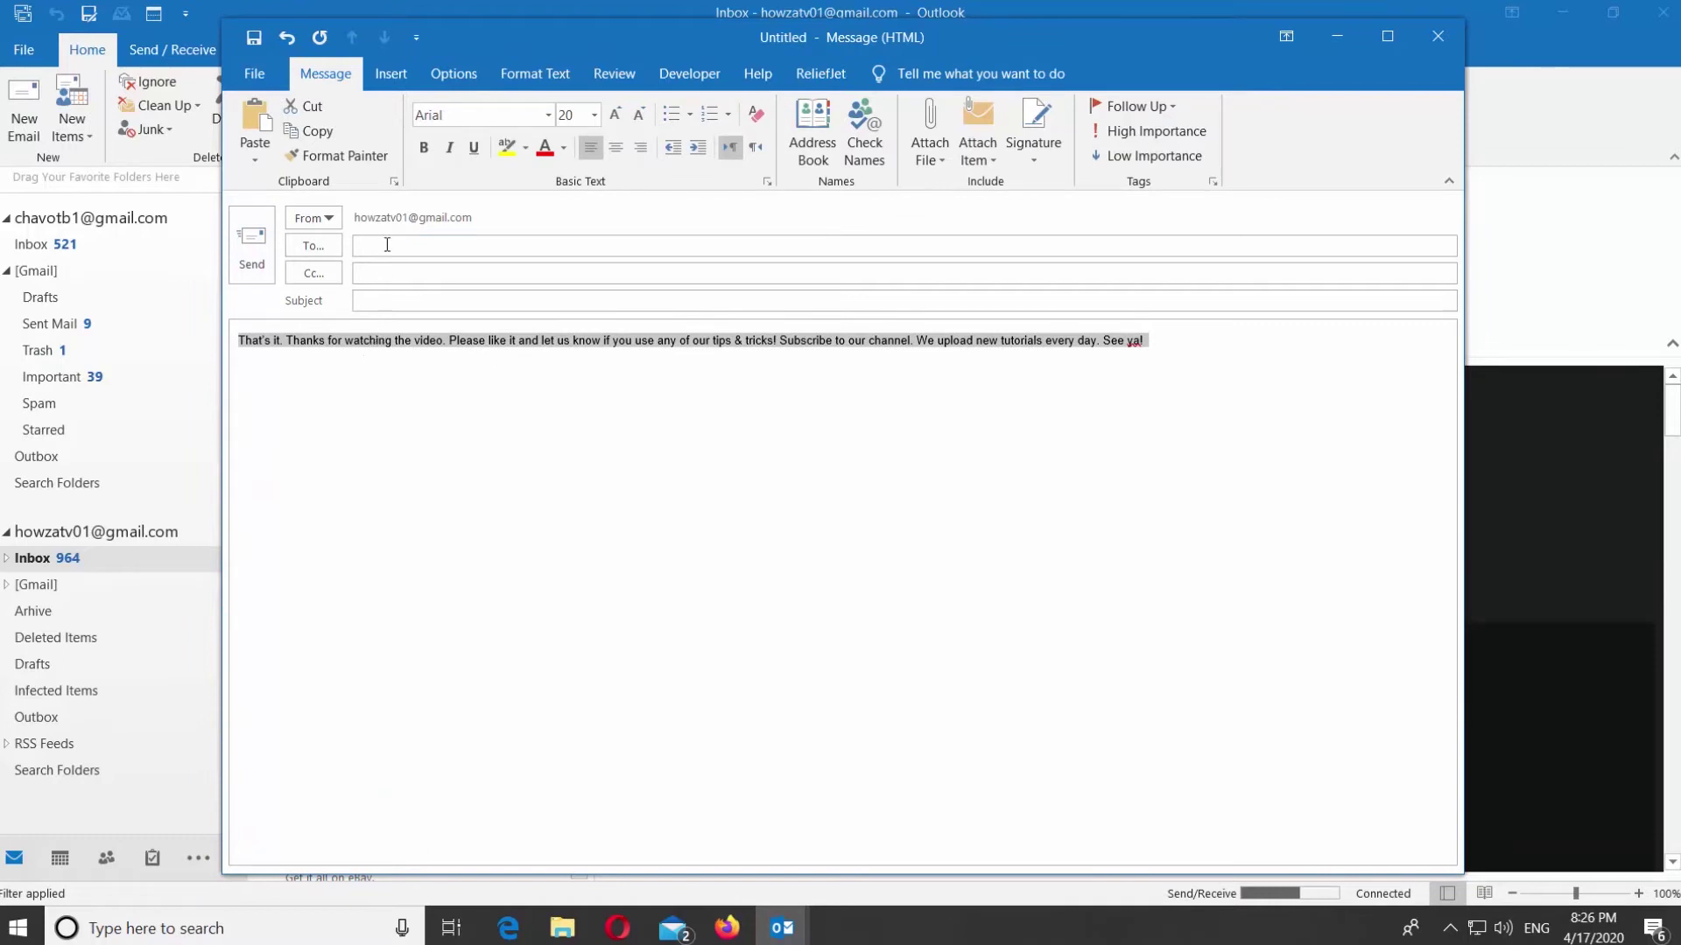
pyautogui.click(391, 71)
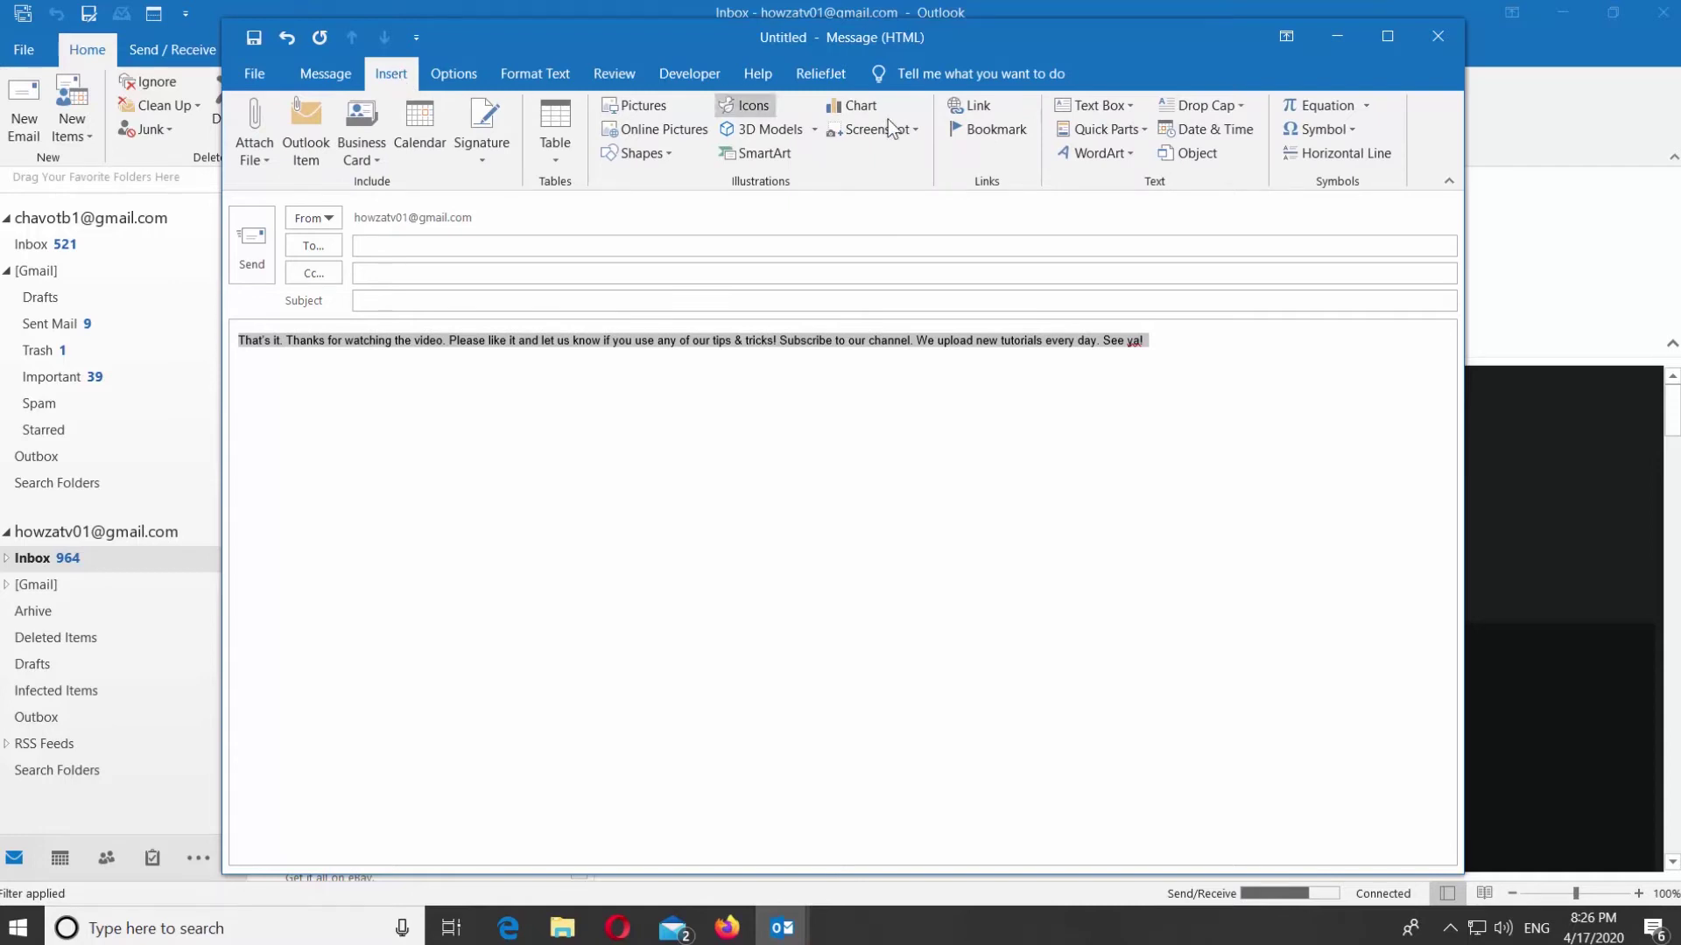
pyautogui.click(1129, 137)
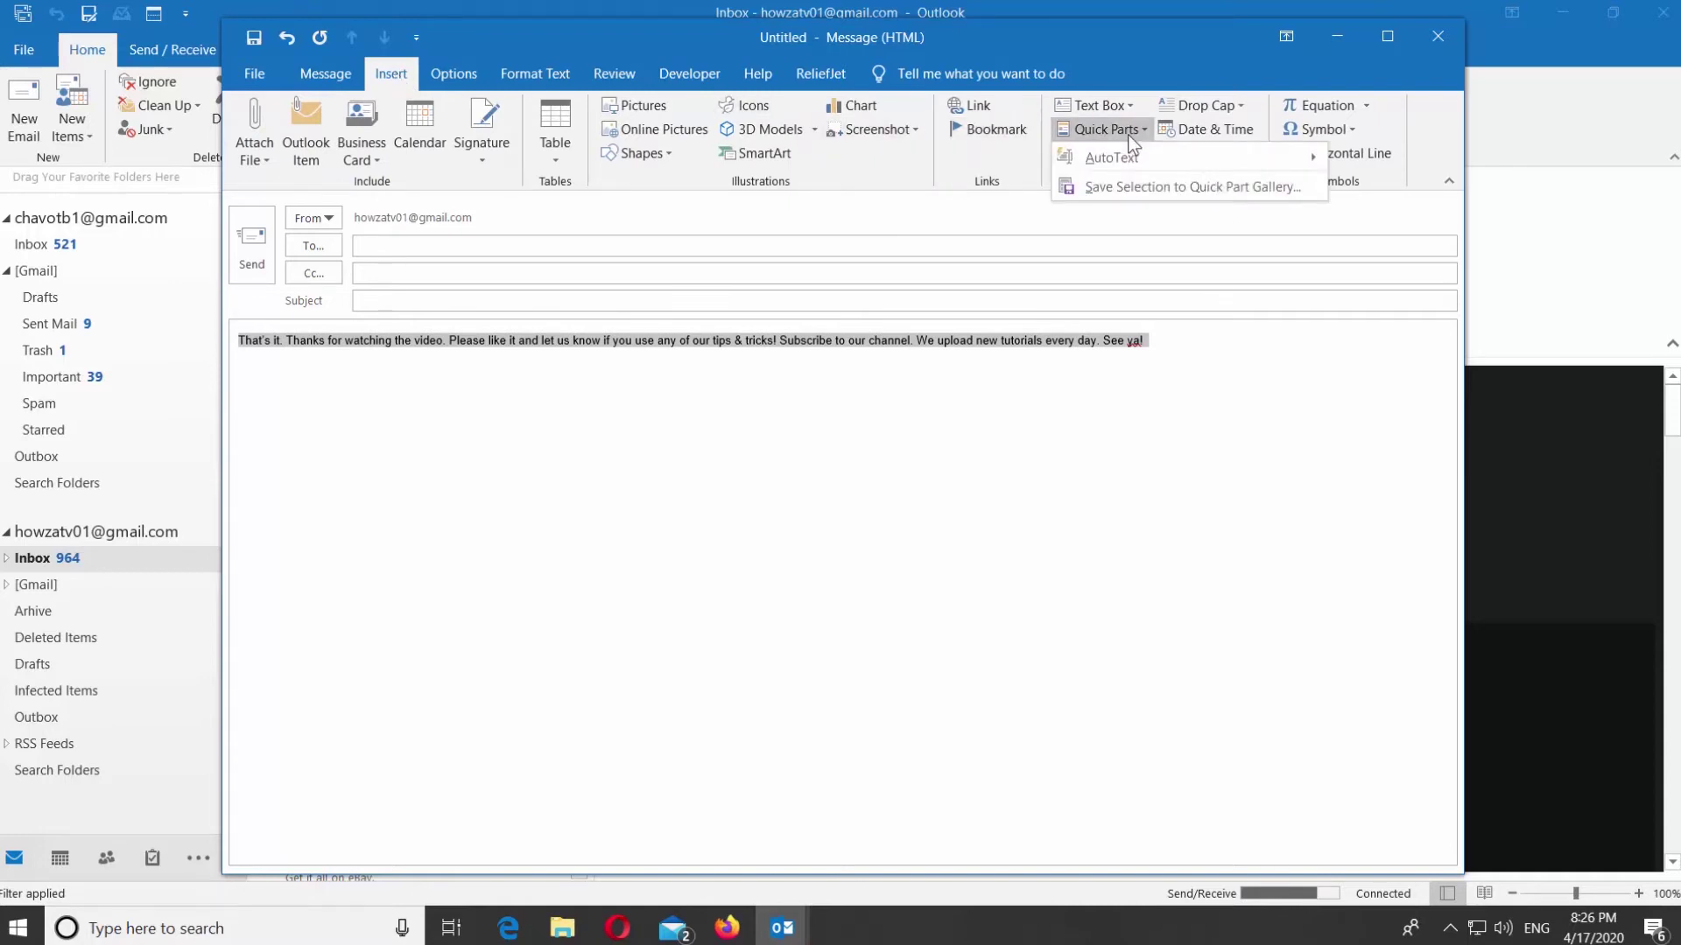
pyautogui.click(1132, 187)
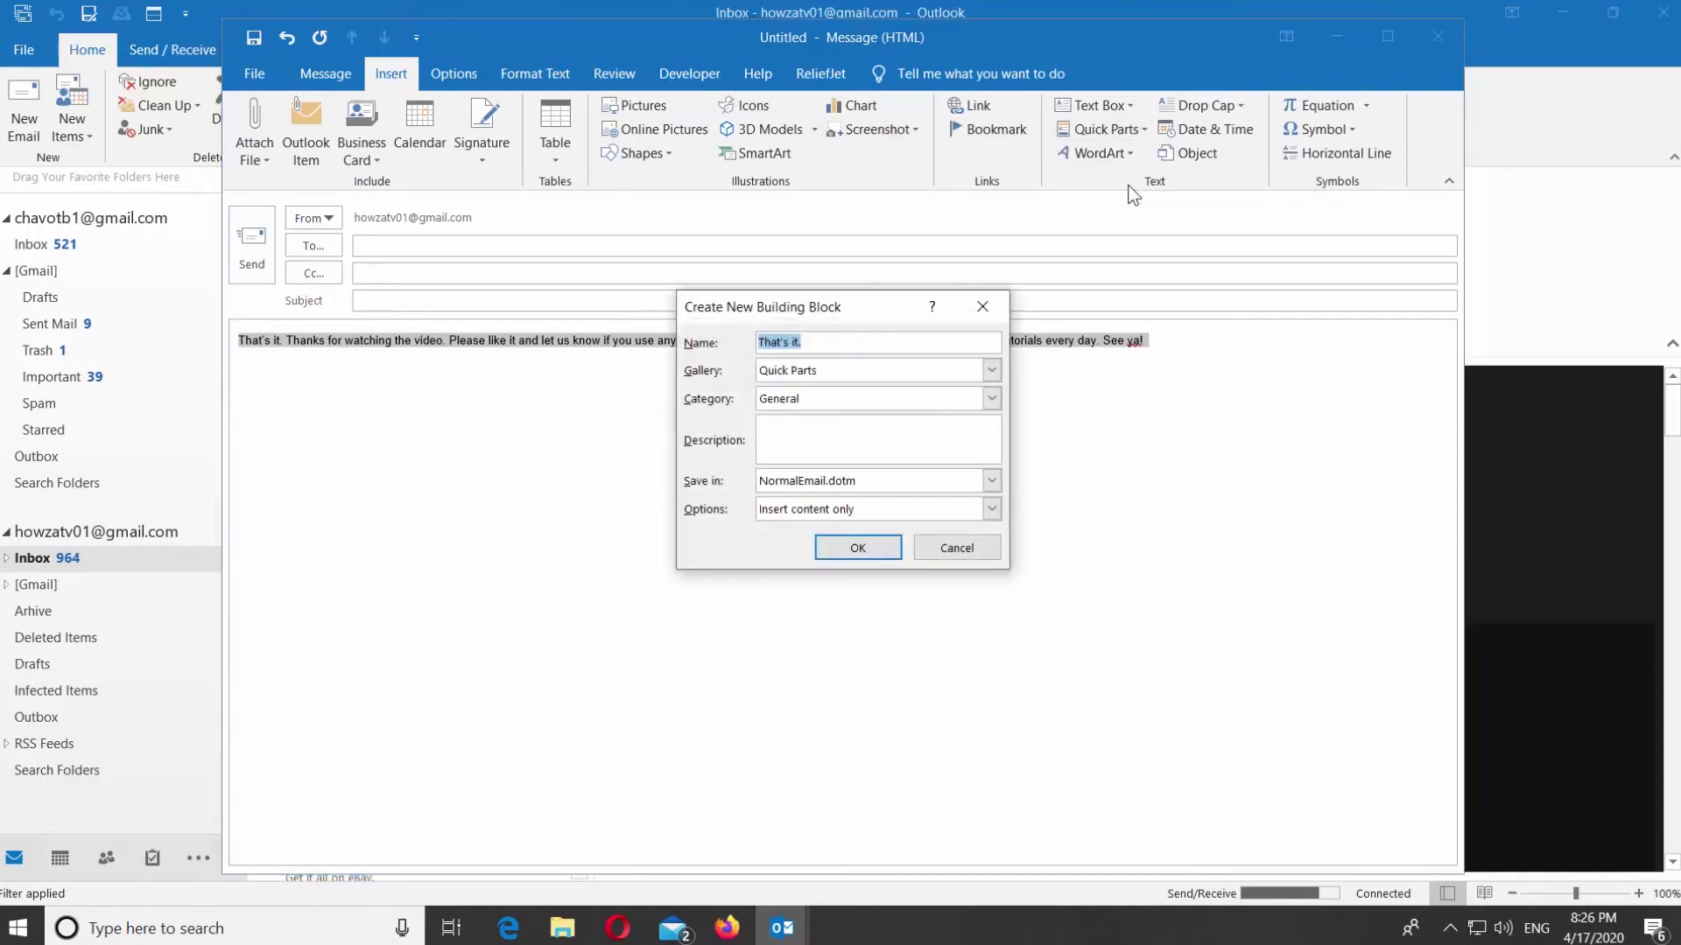
pyautogui.write('HowzaTv')
# - Save the Quick Part as HowzaTv, with the sign-off pasted as description, in the Quick Parts gallery
pyautogui.hotkey('ctrl', 'v')
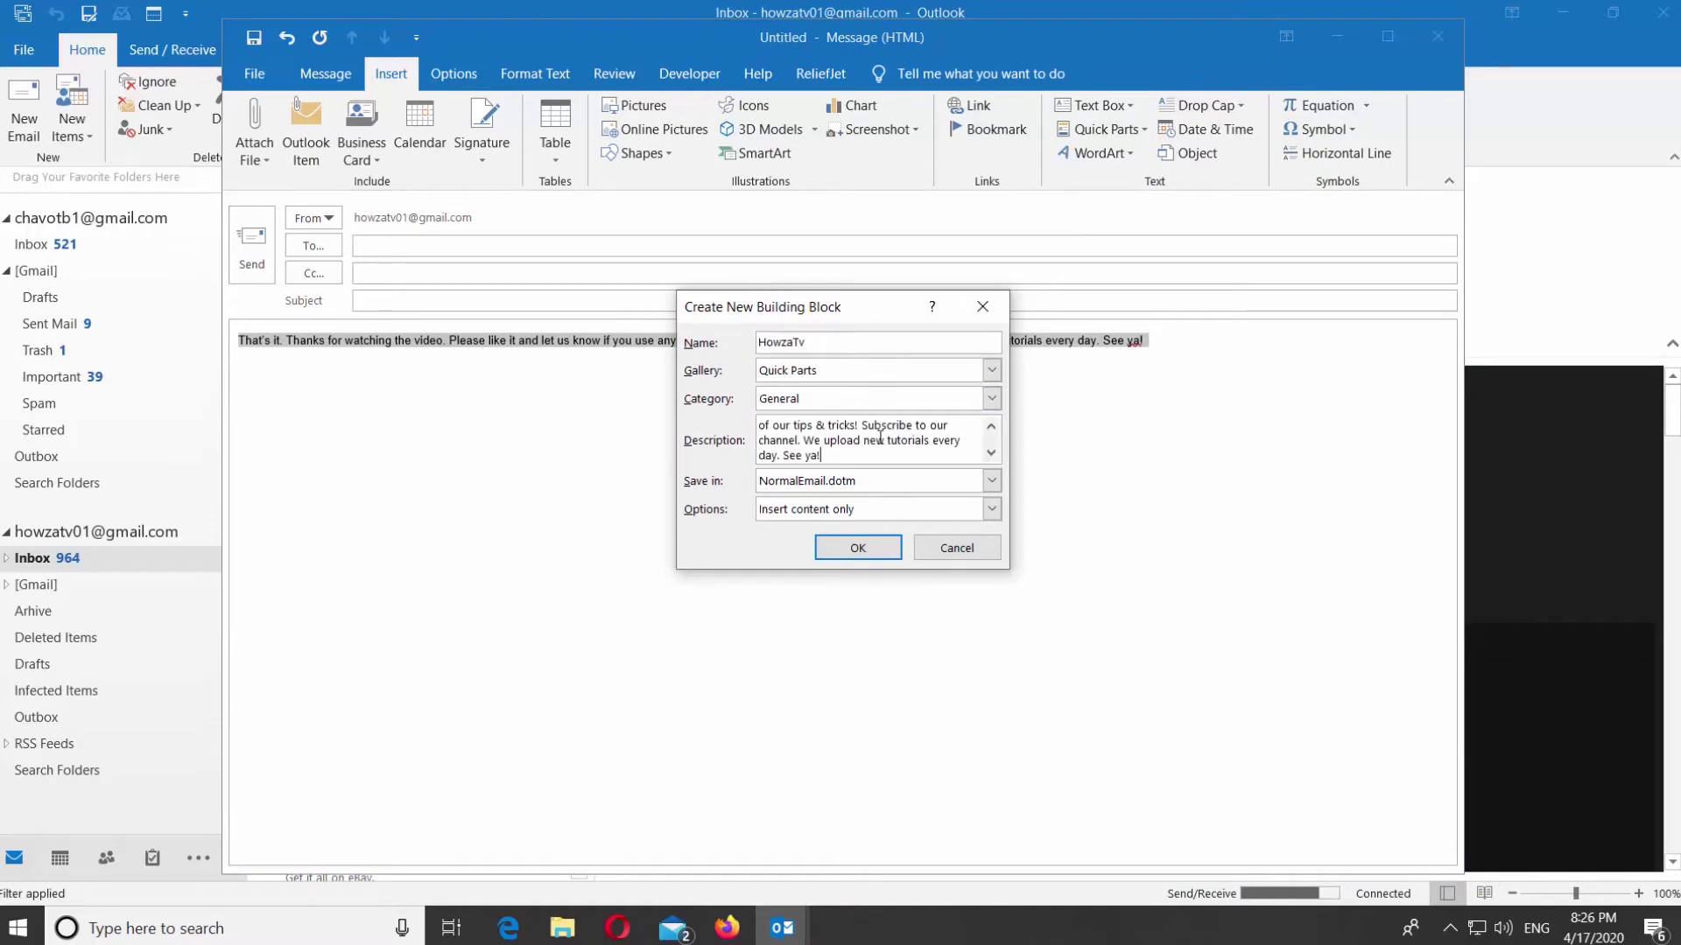
pyautogui.click(1002, 369)
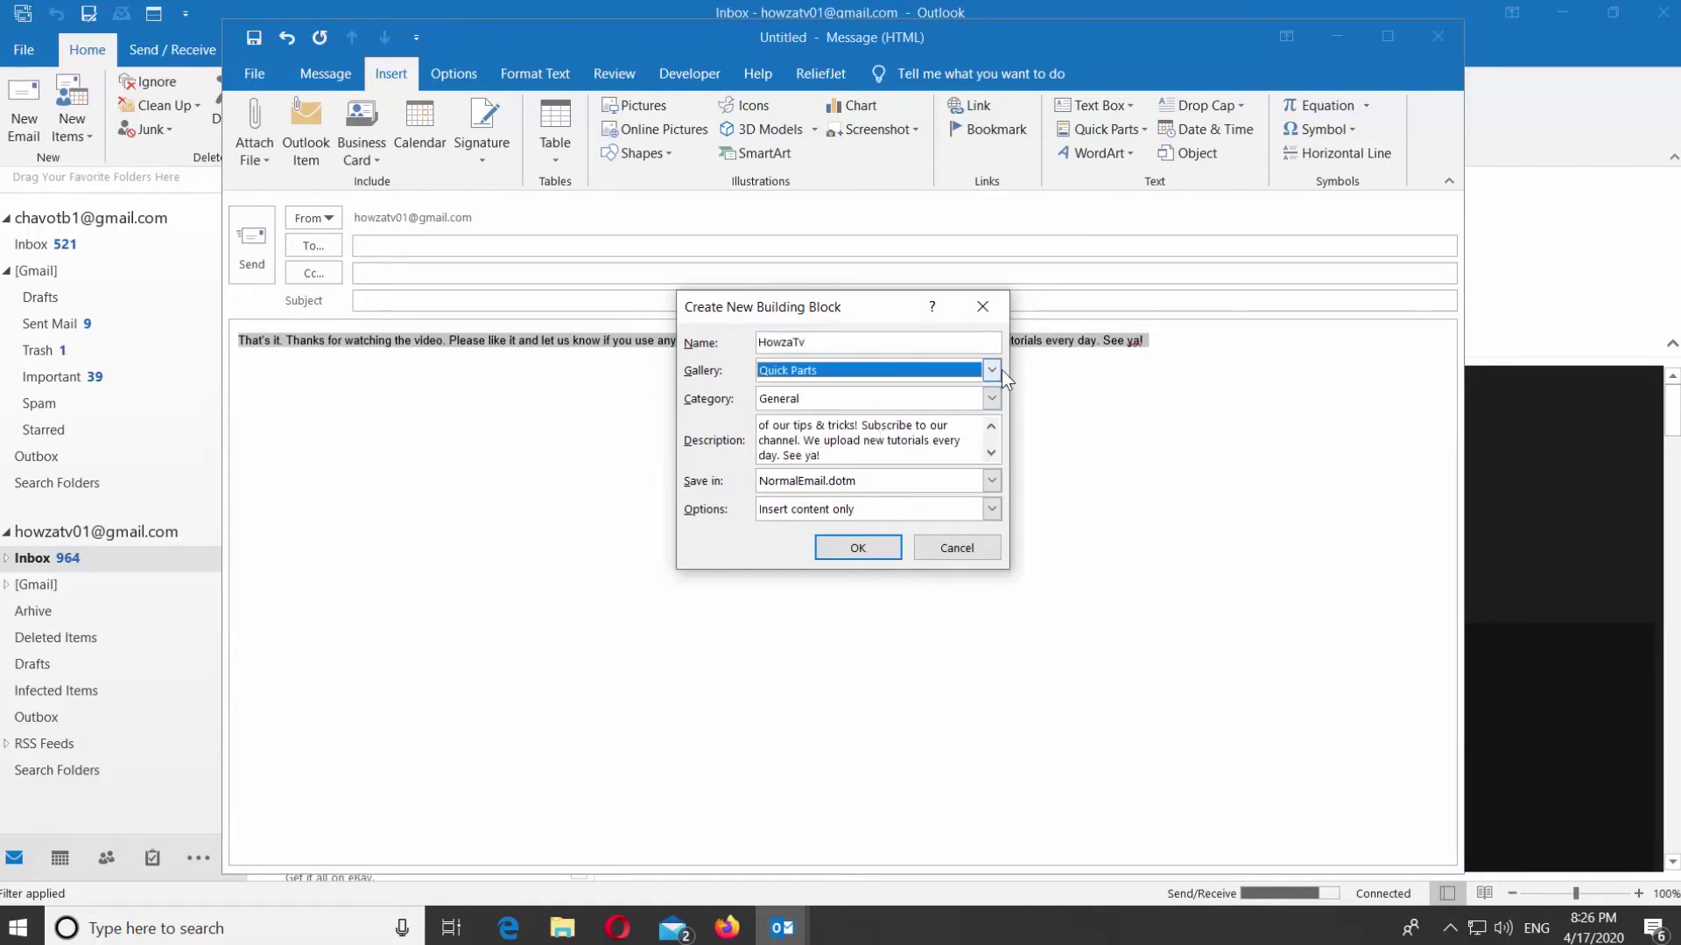
pyautogui.click(1002, 369)
pyautogui.click(858, 548)
pyautogui.click(1096, 242)
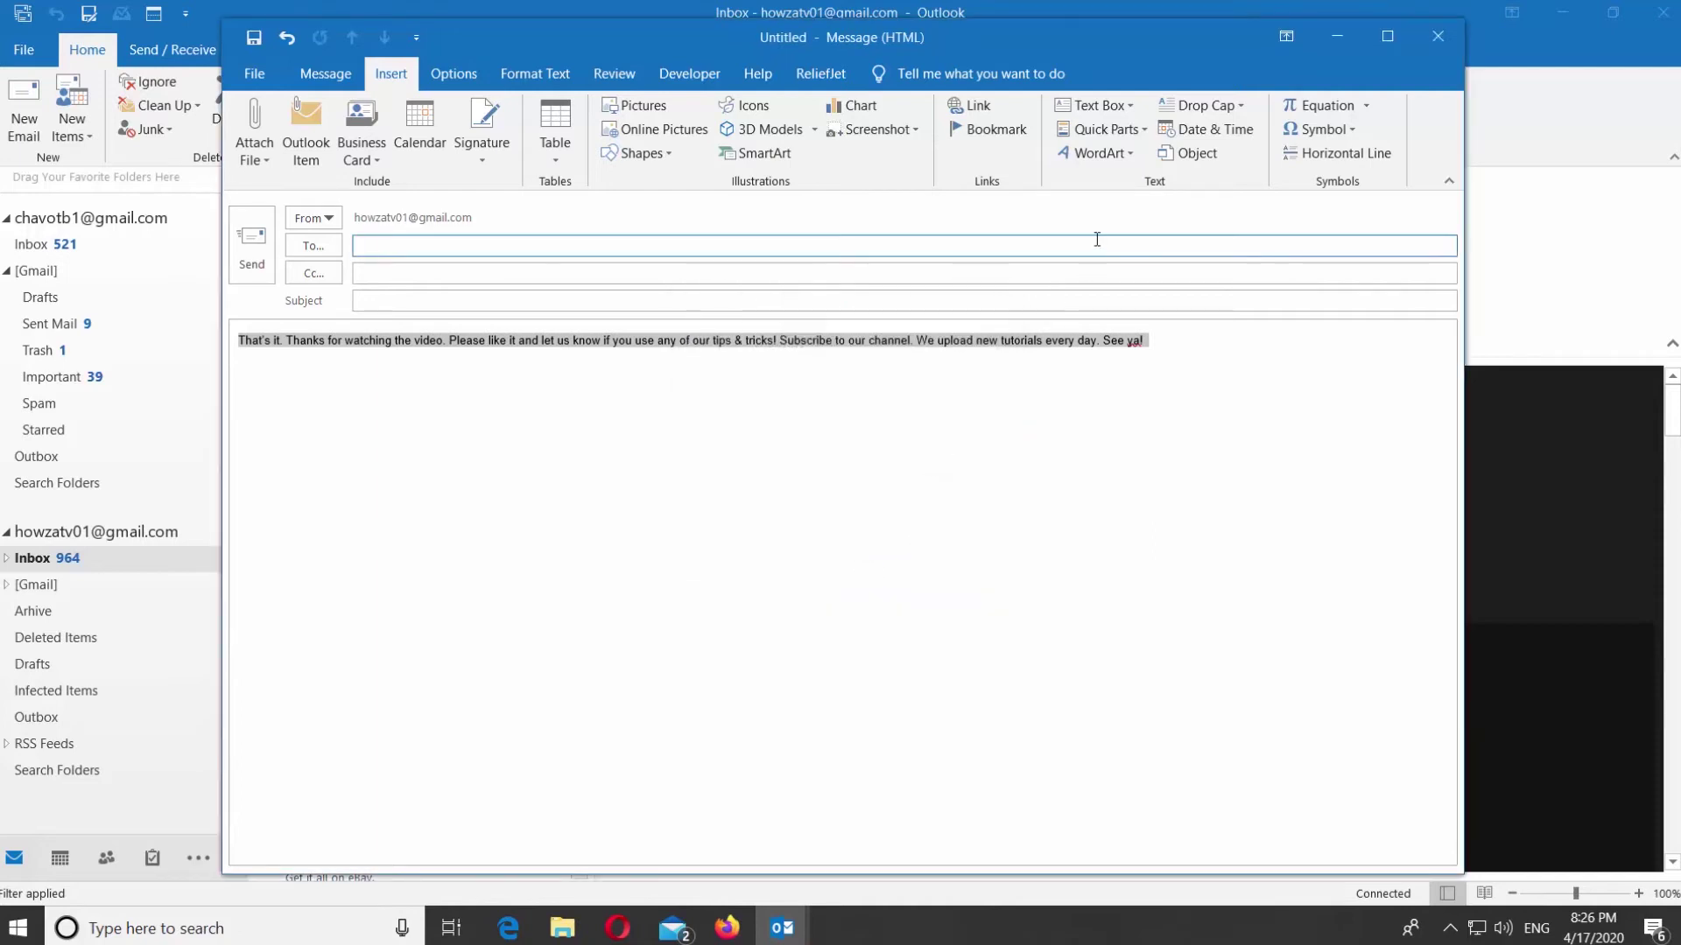
# - Add Quick Parts to the Quick Access Toolbar, then discard the draft email without saving
pyautogui.rightClick(1098, 134)
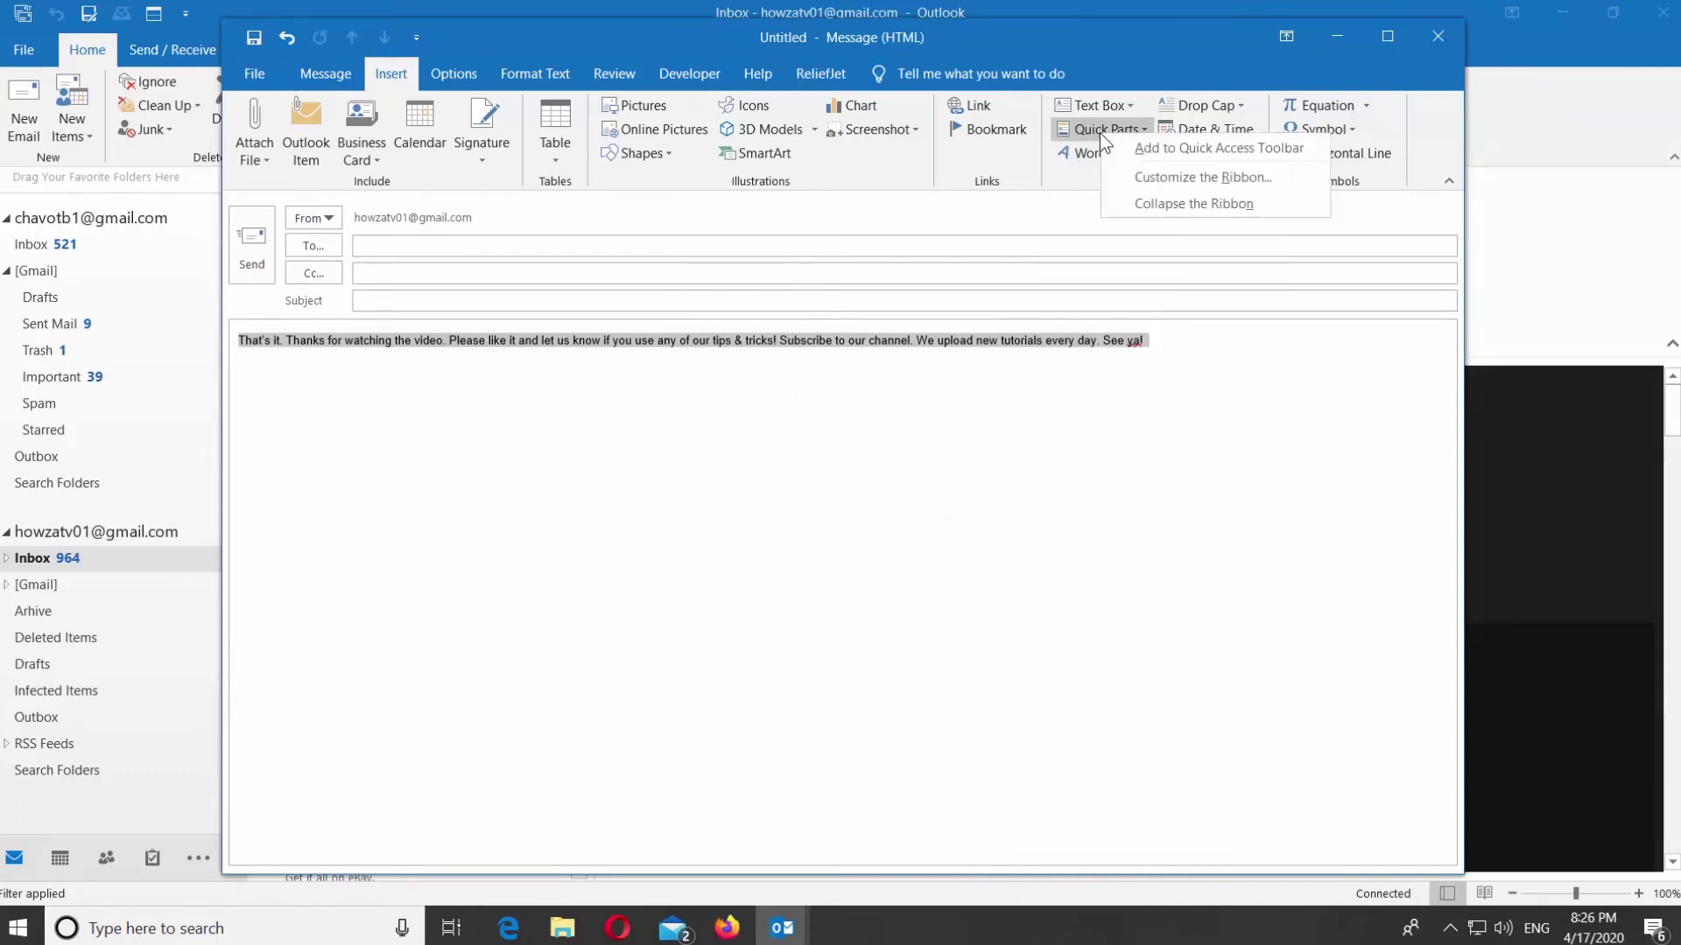
pyautogui.click(1155, 148)
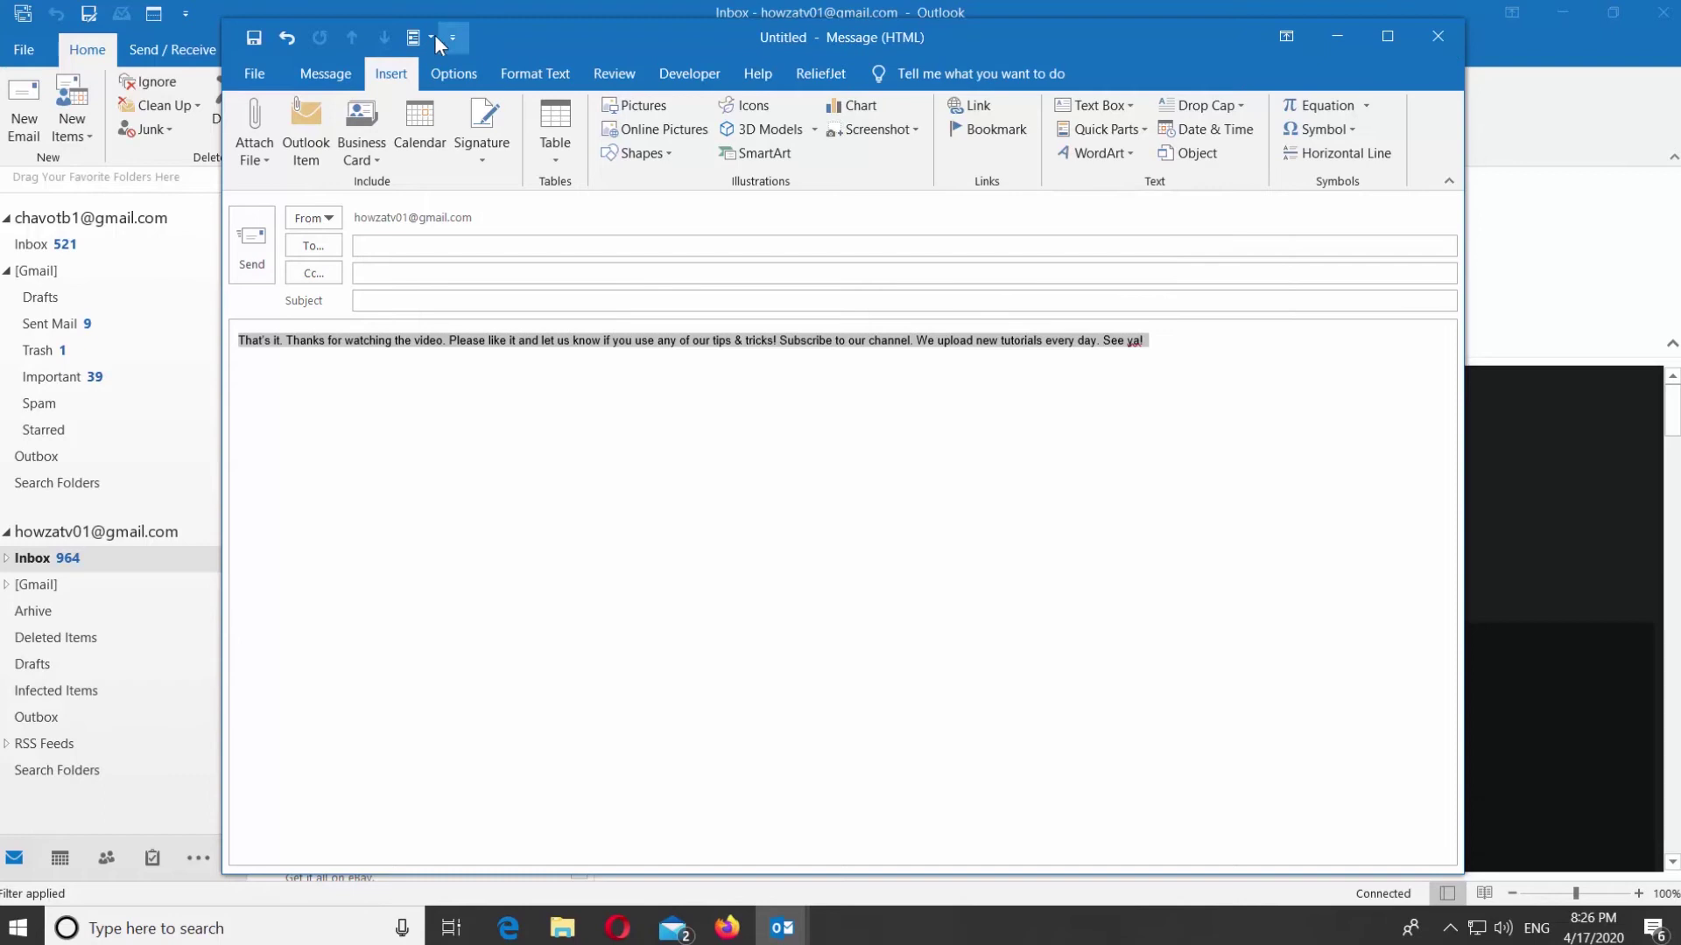
pyautogui.click(1438, 36)
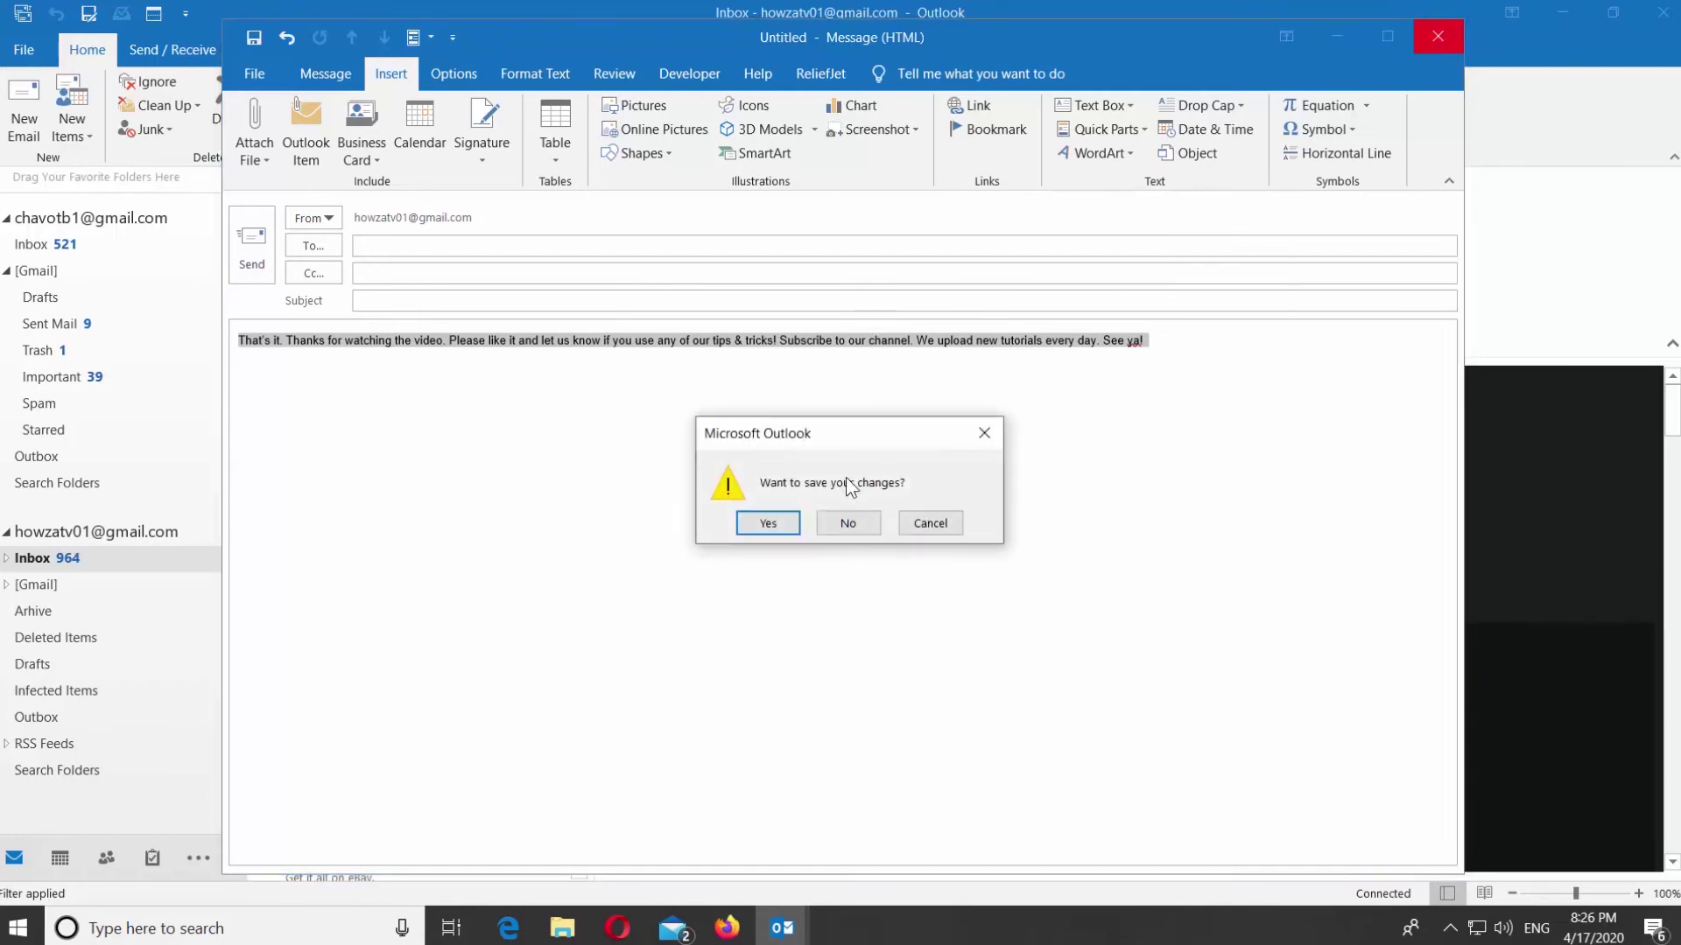
pyautogui.click(849, 523)
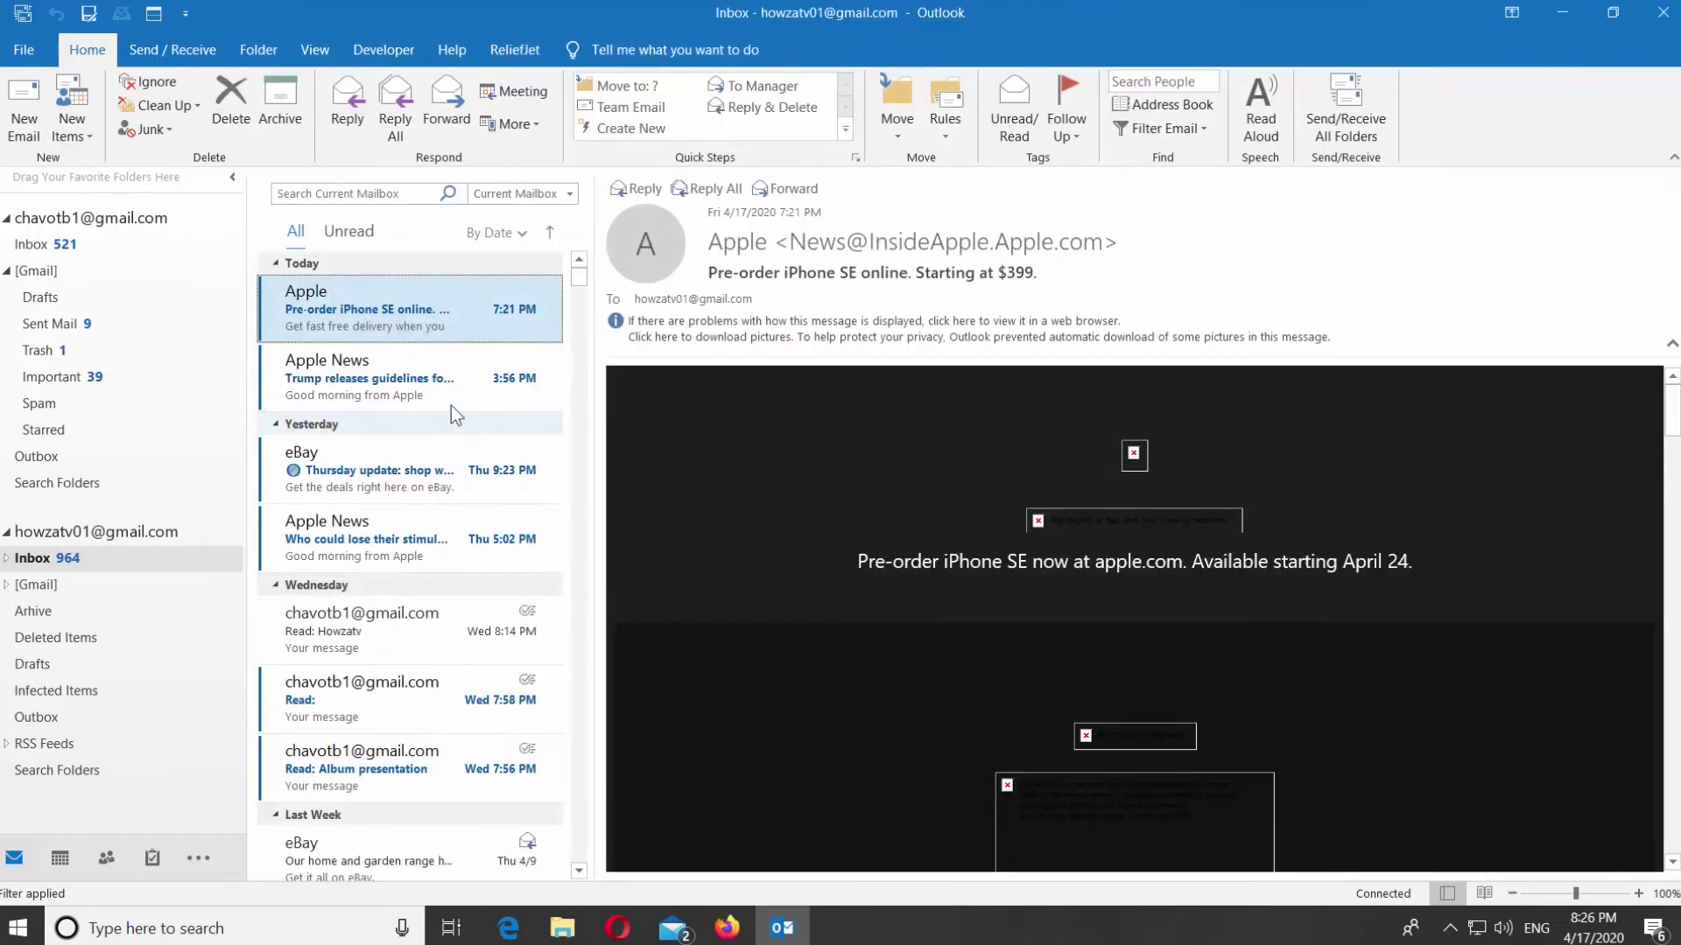
# - Reply to the Apple News reopening-guidelines email and insert the HowzaTv Quick Part into the body
pyautogui.doubleClick(418, 379)
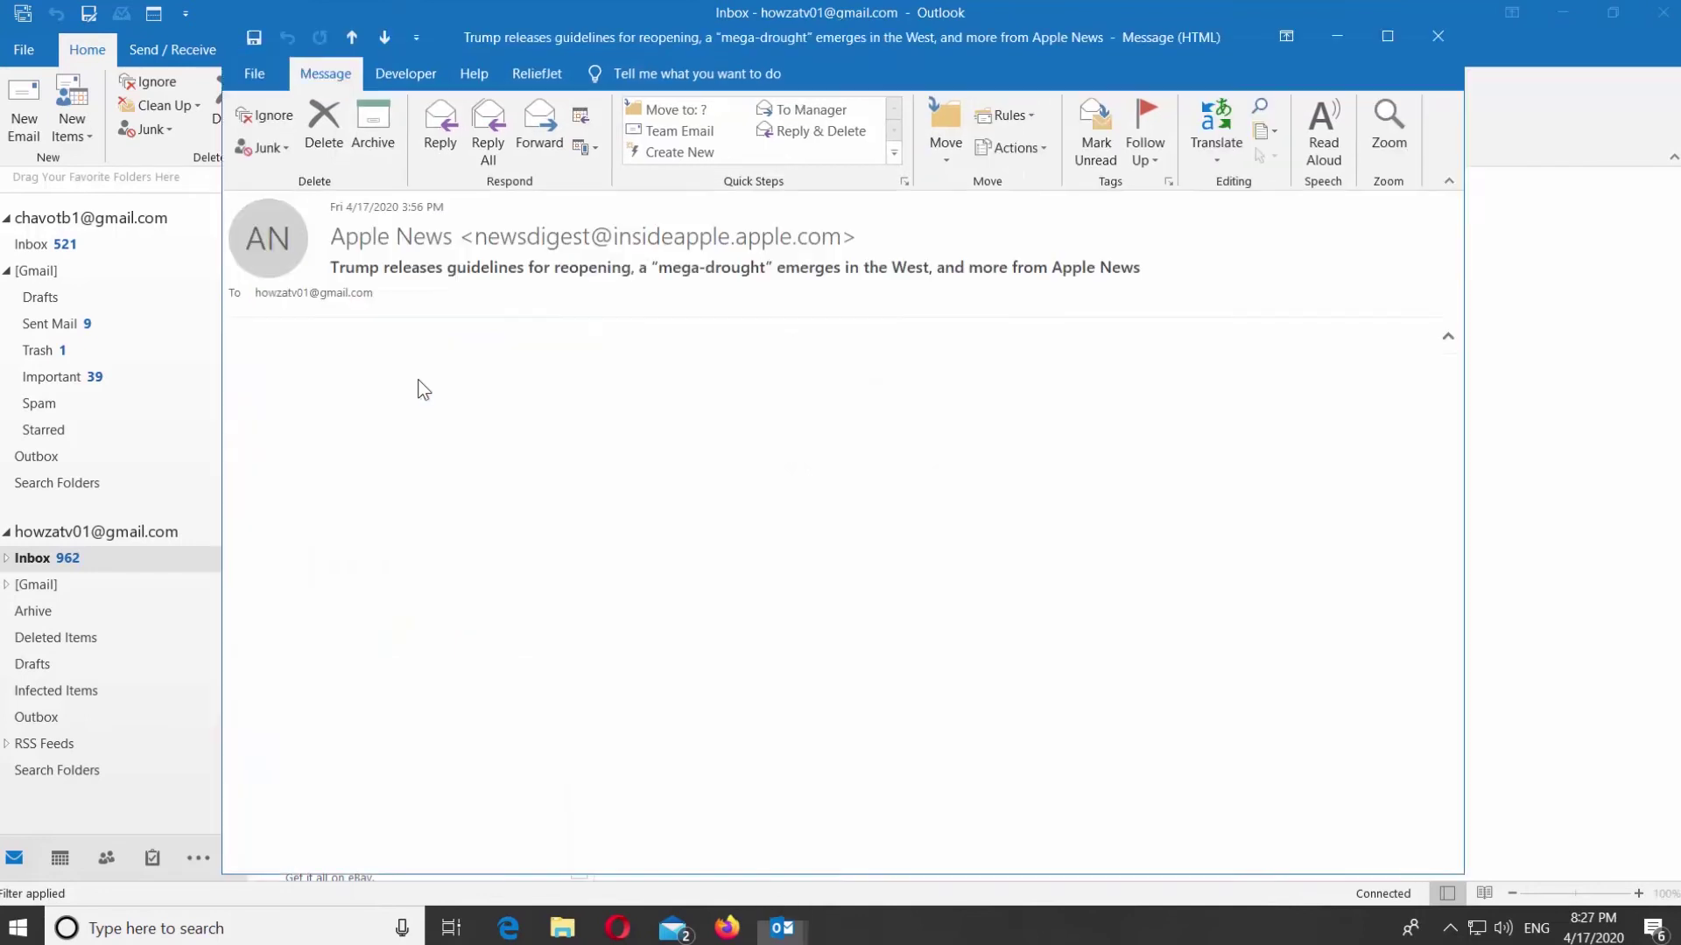
pyautogui.click(446, 125)
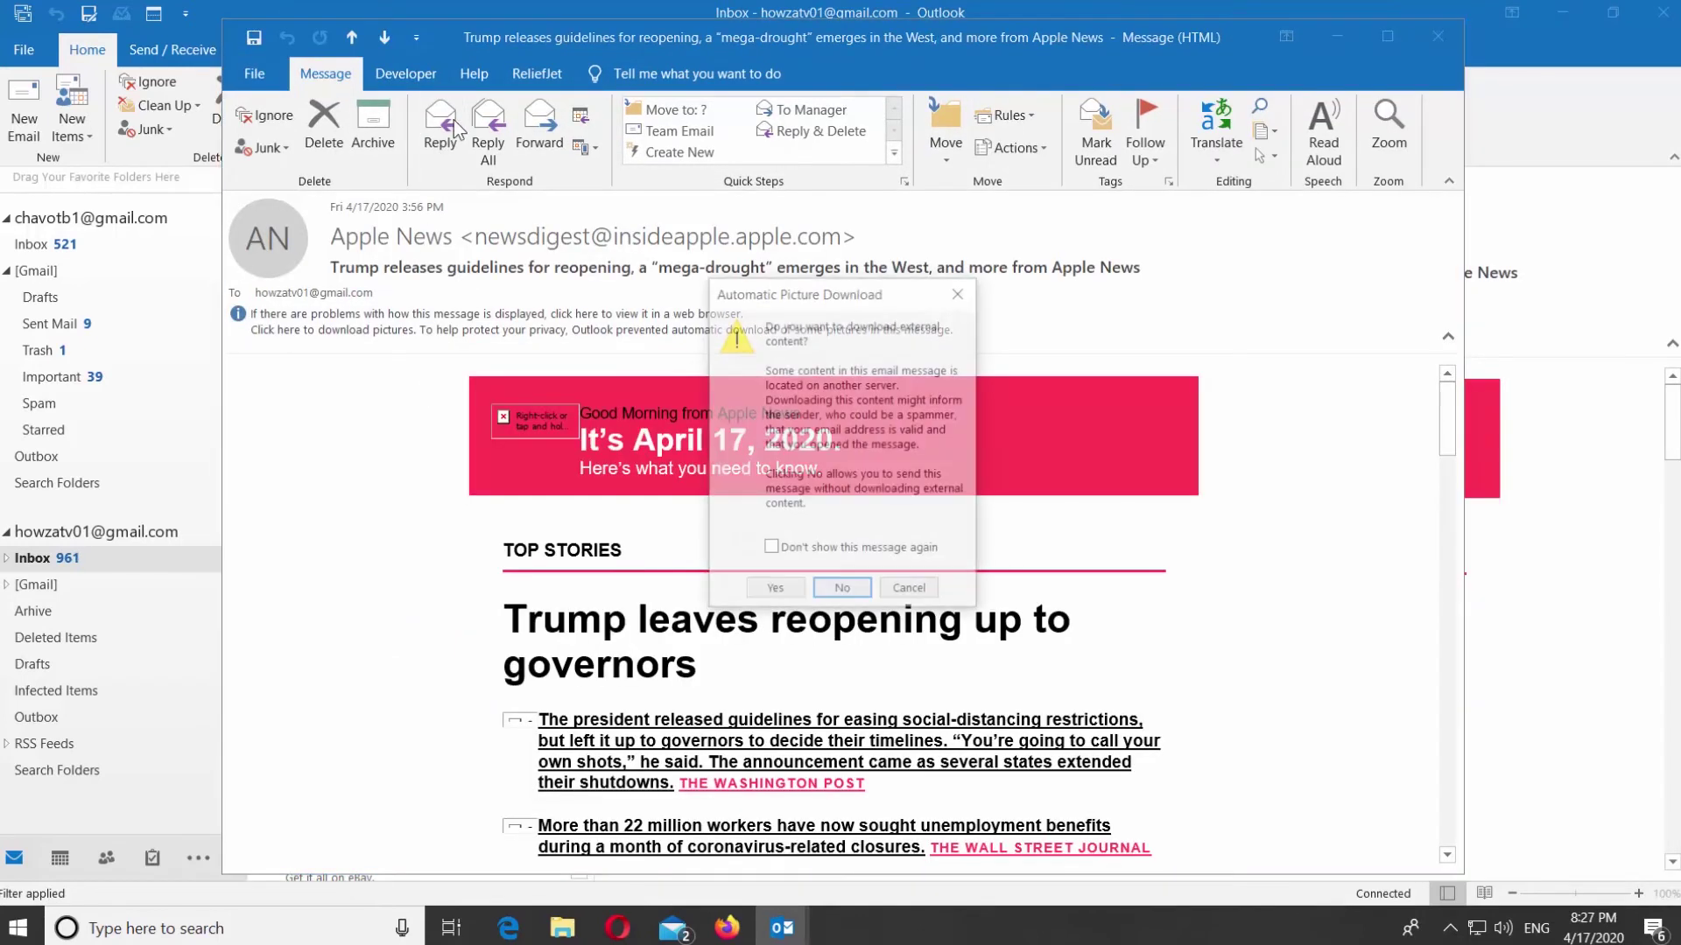
pyautogui.press('Return')
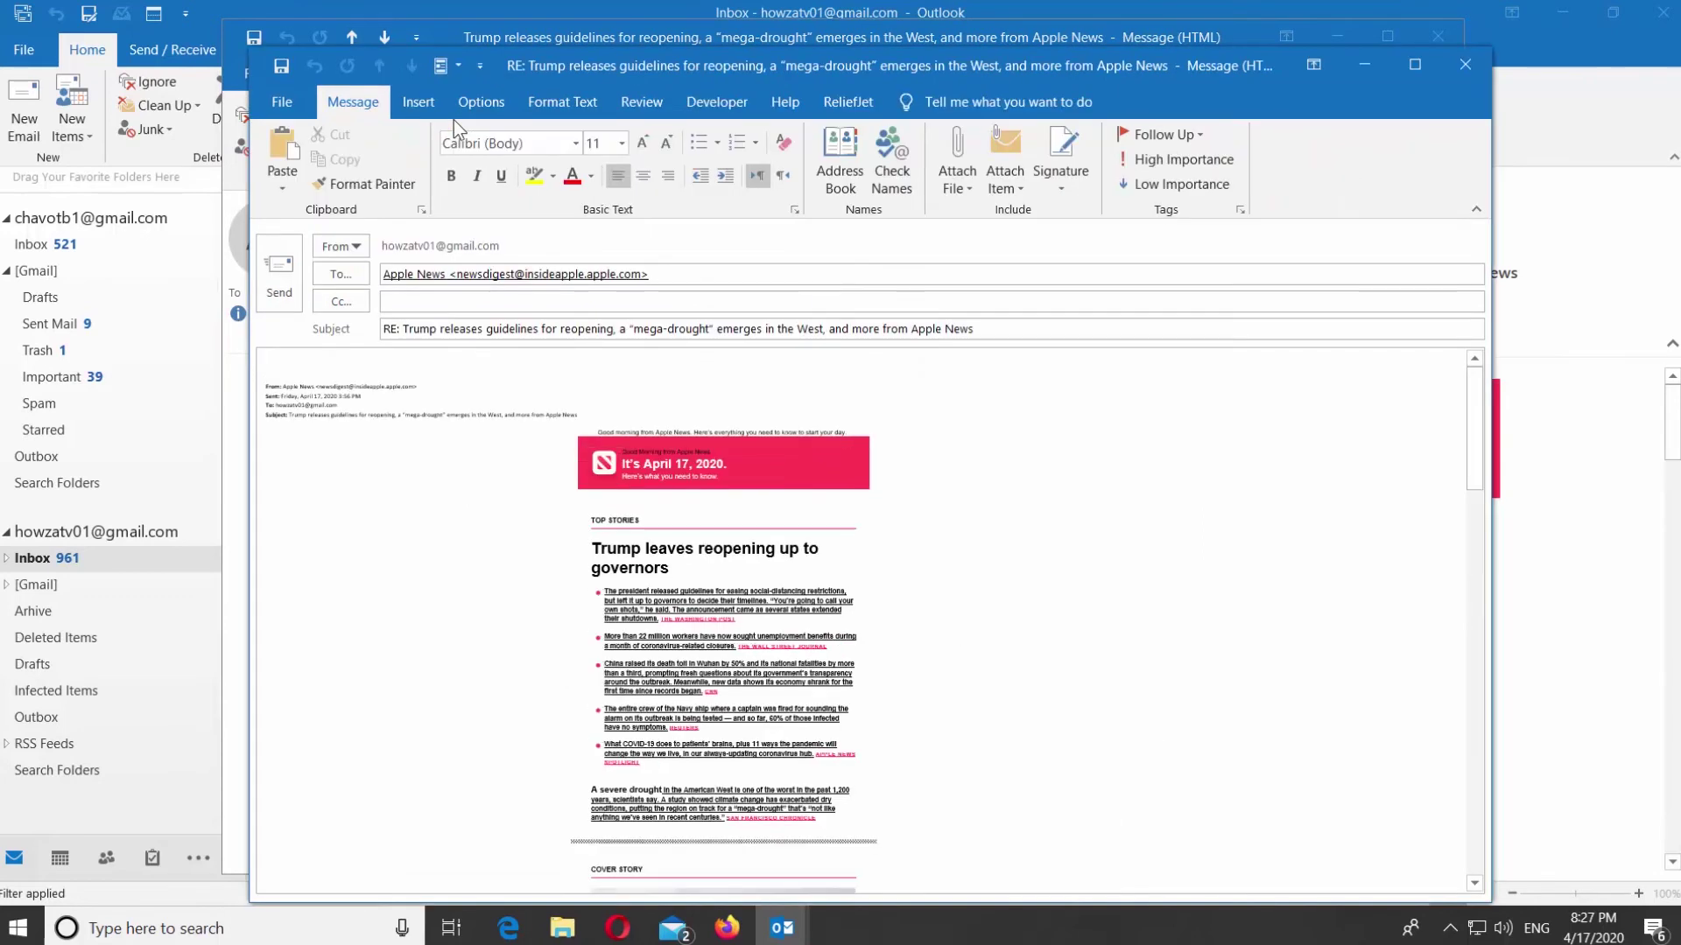
pyautogui.click(442, 65)
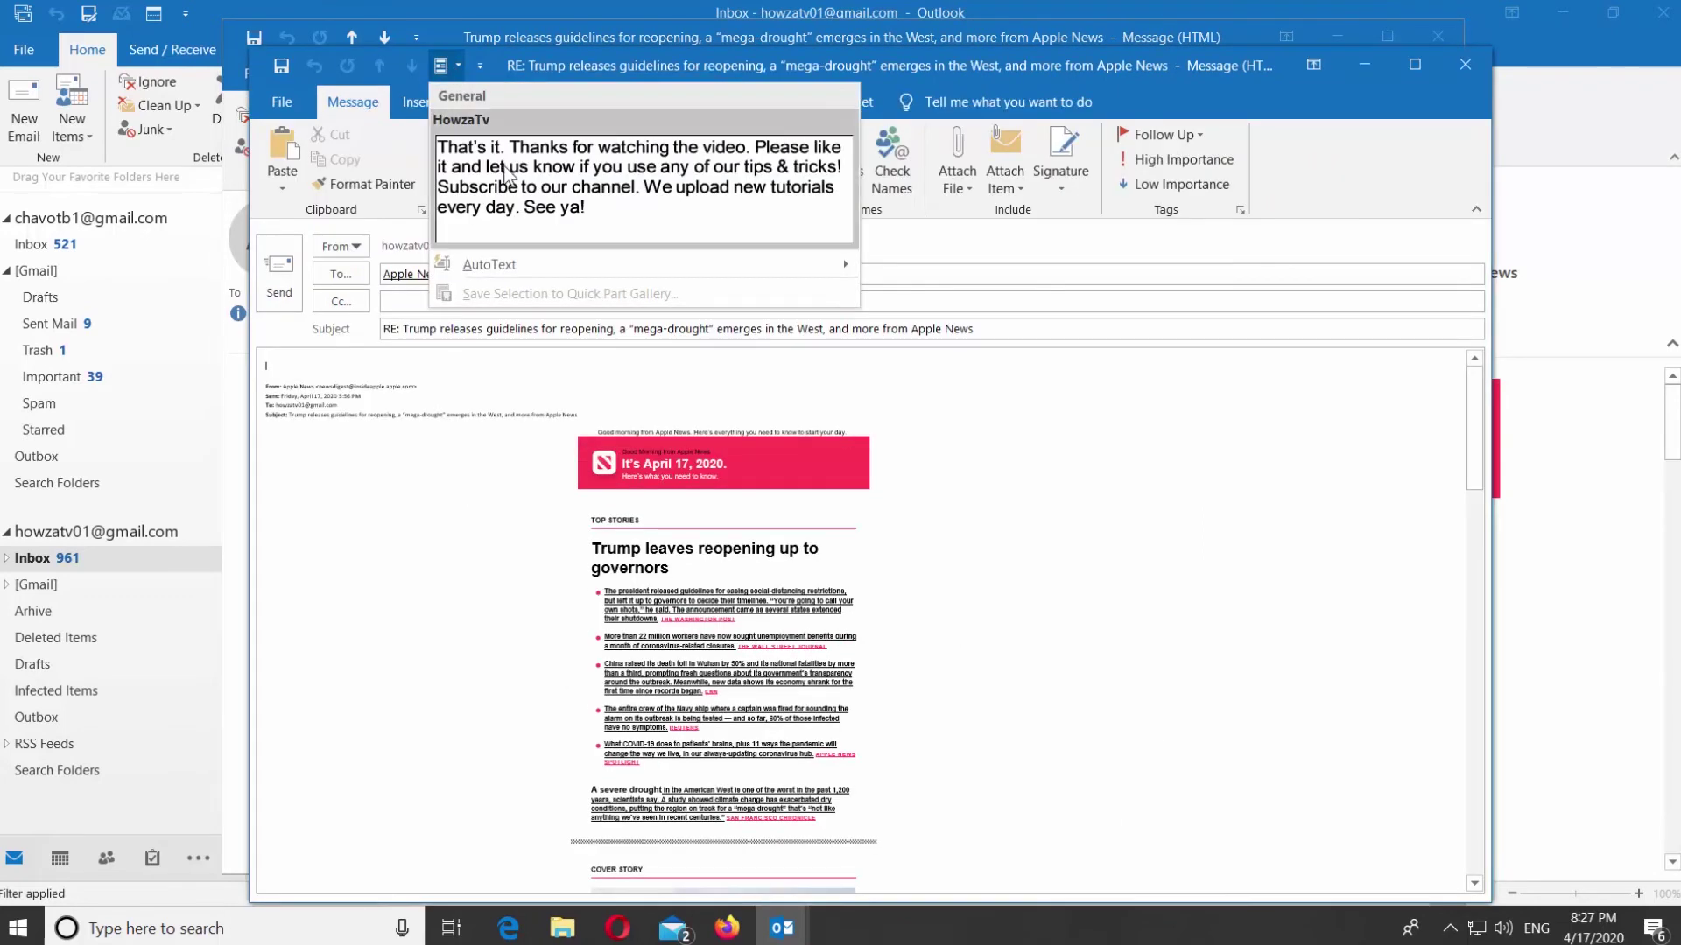
pyautogui.click(508, 175)
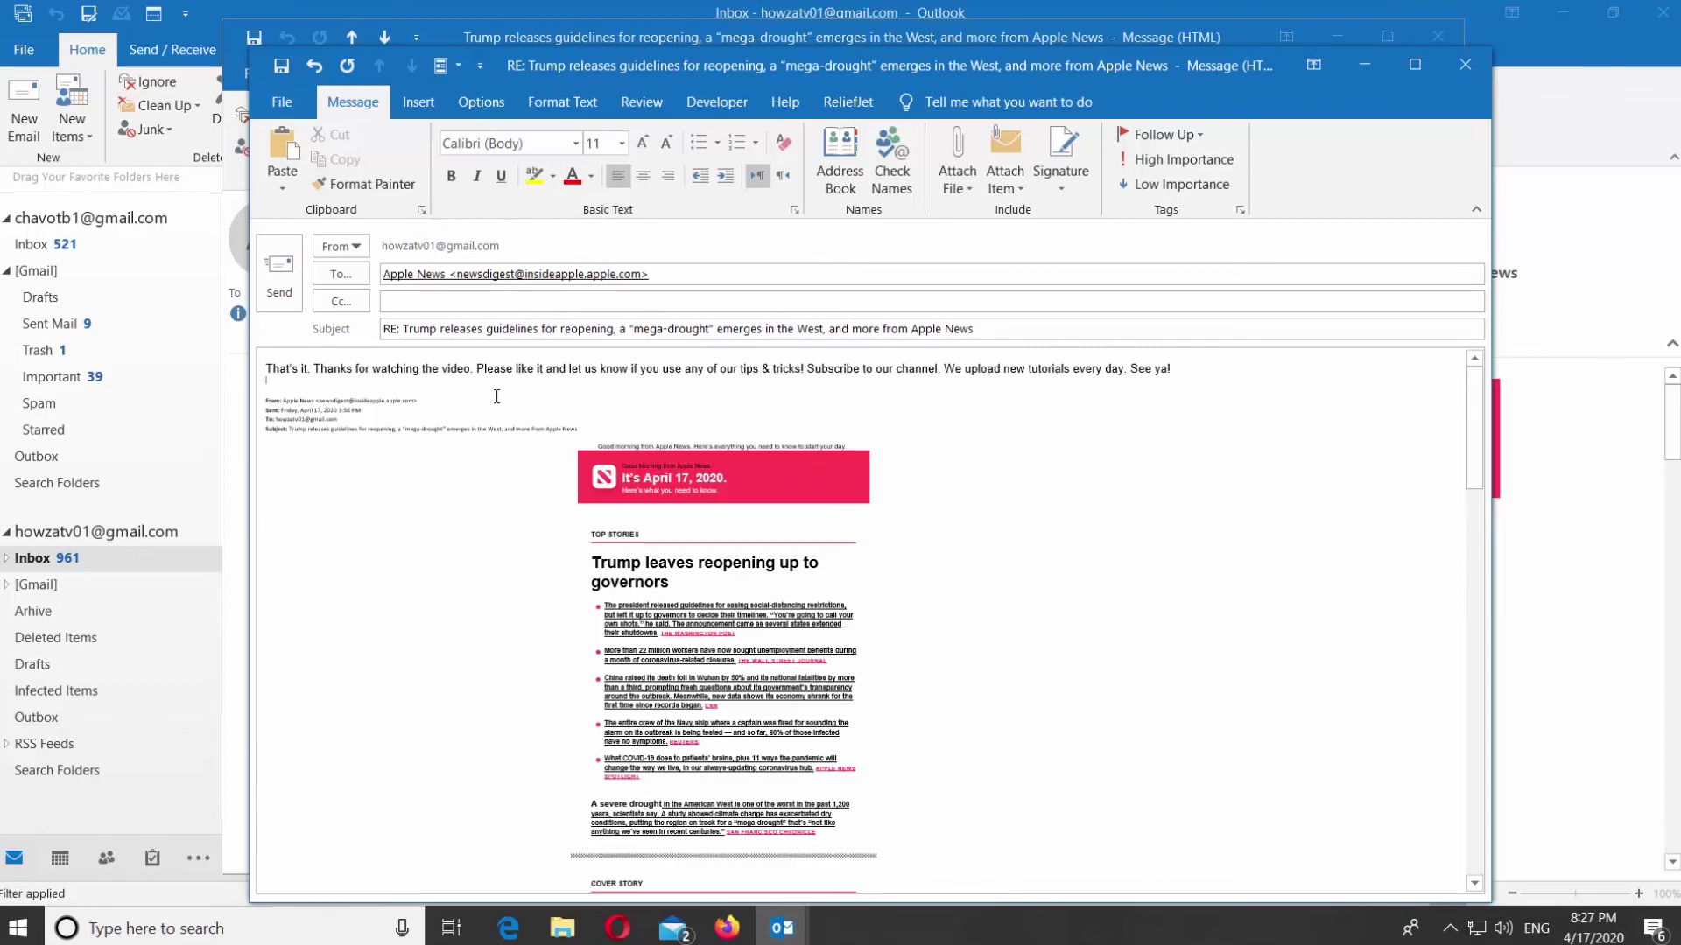